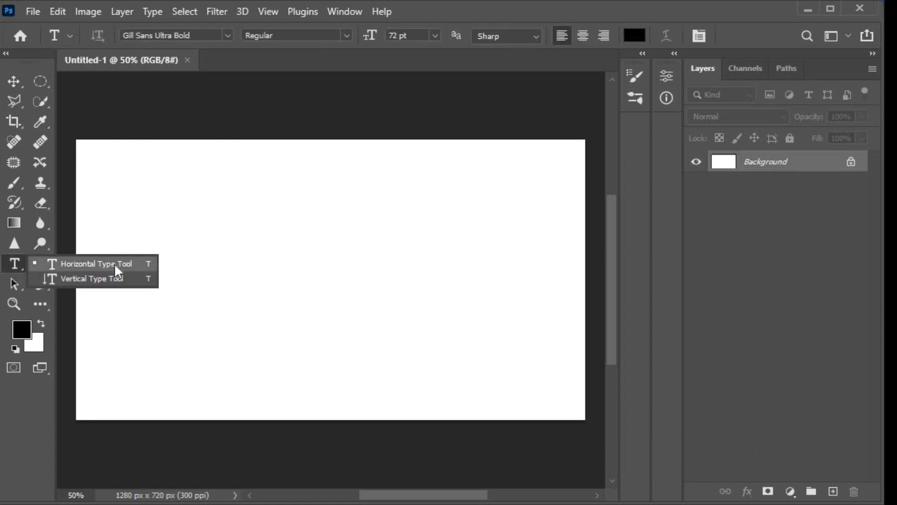
Step: Add a horizontal text layer reading MASK and move it to the middle of the canvas
{"action": "left_click", "coordinate": [115, 265]}
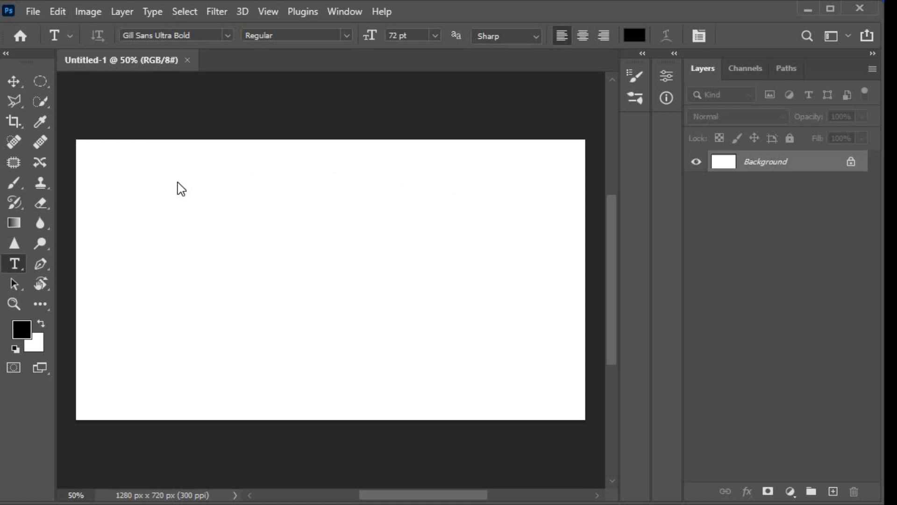
{"action": "left_click", "coordinate": [131, 275]}
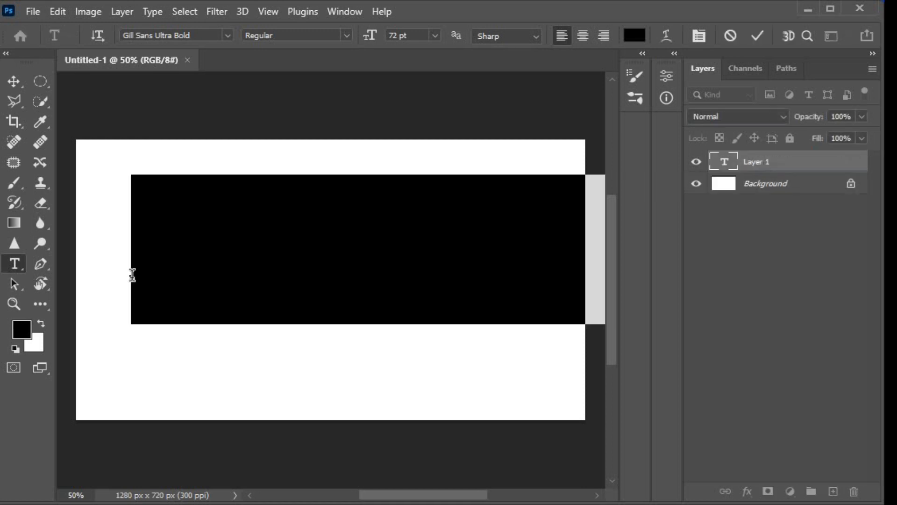
{"action": "type", "text": "M"}
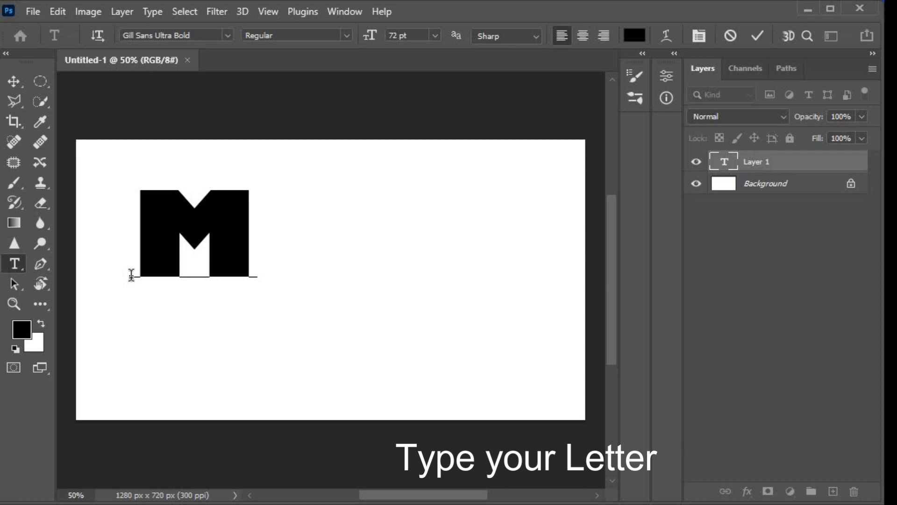
{"action": "type", "text": "A"}
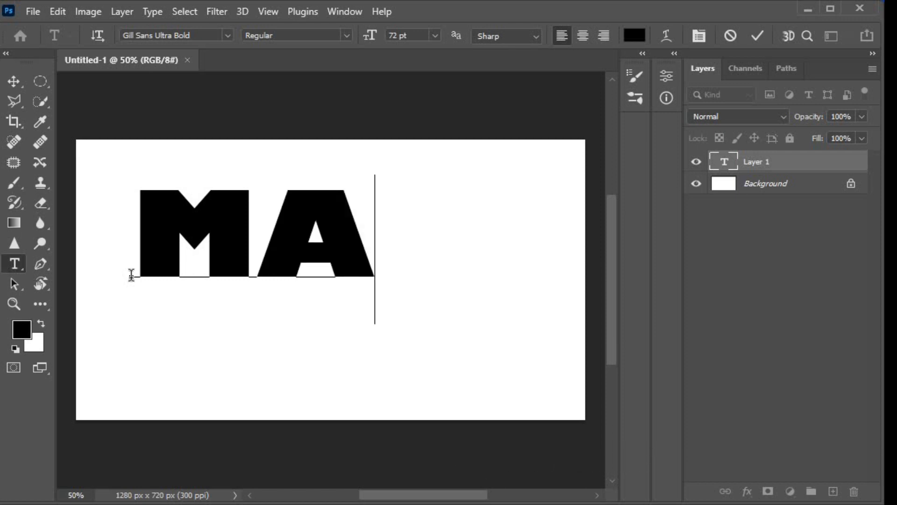
{"action": "type", "text": "SK"}
{"action": "left_click", "coordinate": [759, 35]}
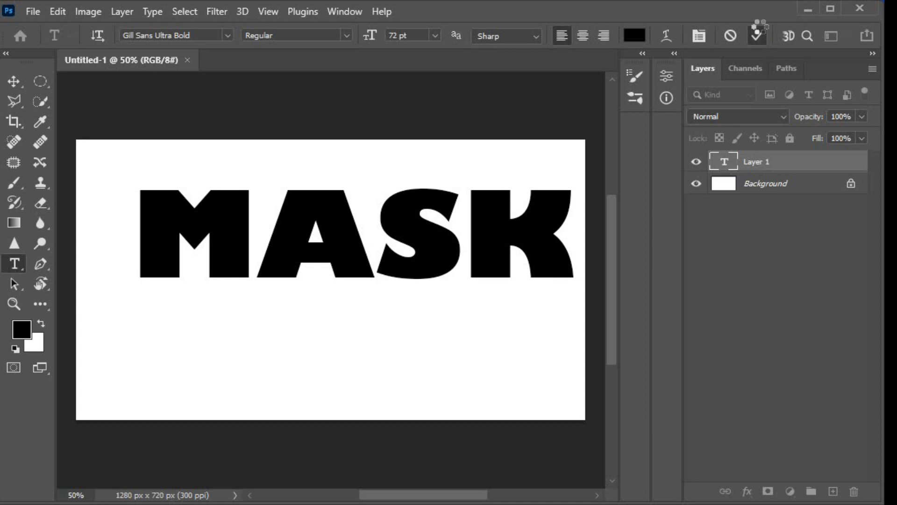
{"action": "left_click", "coordinate": [18, 83]}
{"action": "left_click_drag", "start_coordinate": [294, 239], "coordinate": [272, 256]}
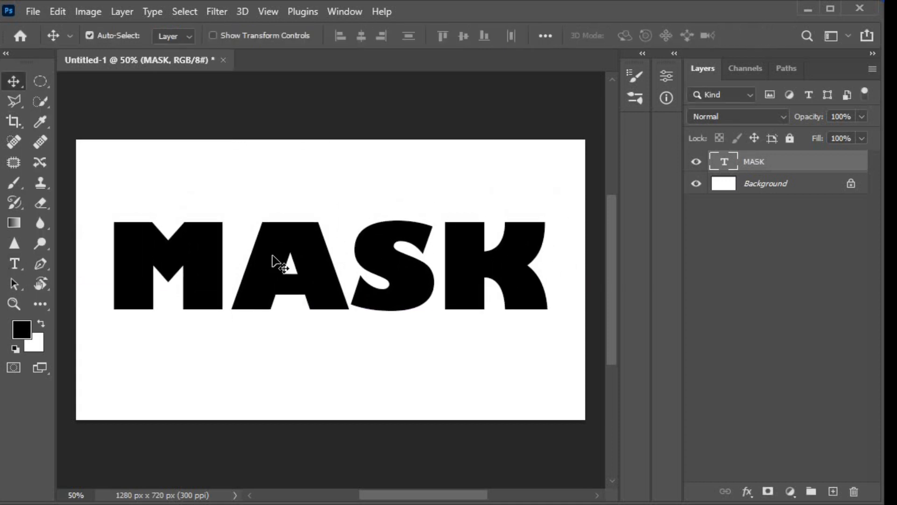
Step: Open the portrait of the woman with swept-up blonde hair from the pixel images folder
{"action": "left_click", "coordinate": [33, 11]}
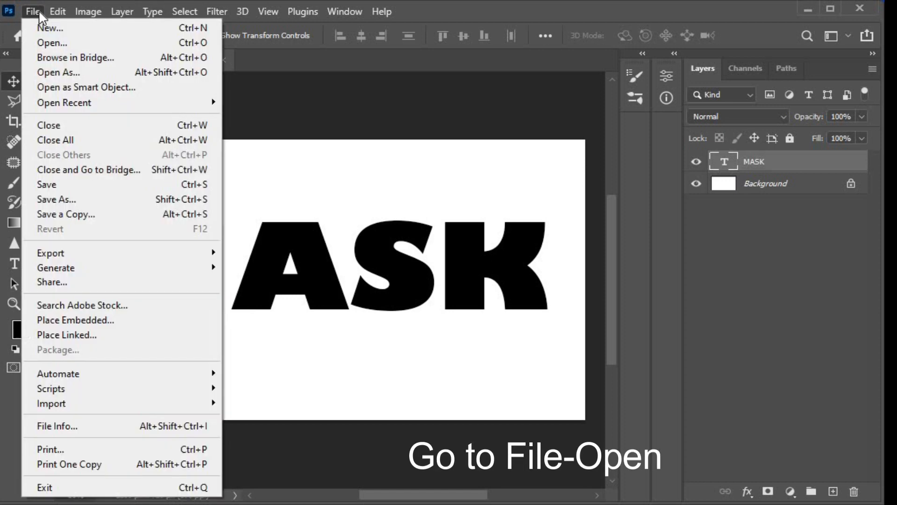
{"action": "left_click", "coordinate": [48, 42]}
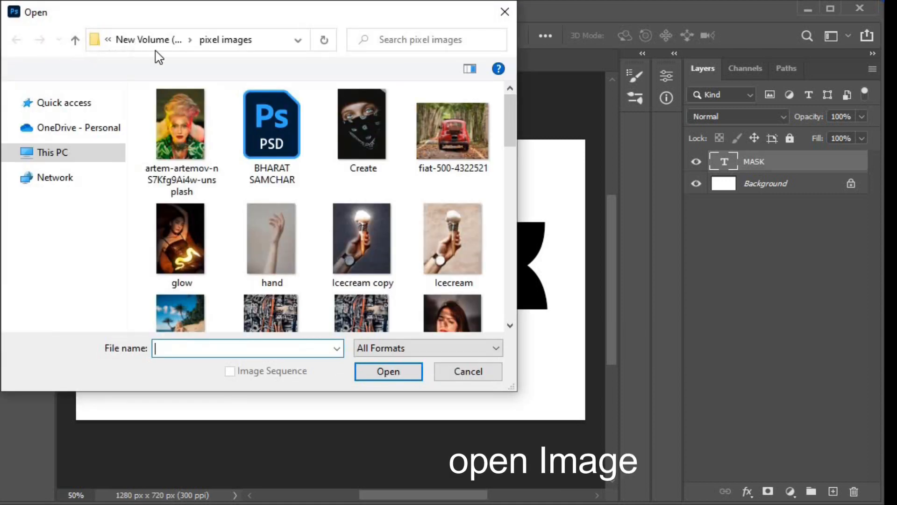
{"action": "left_click", "coordinate": [187, 135]}
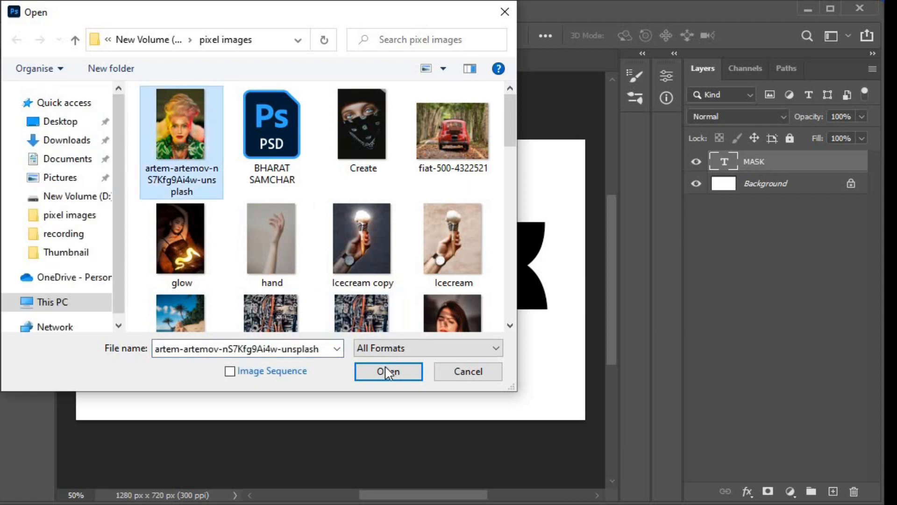
{"action": "left_click", "coordinate": [400, 377]}
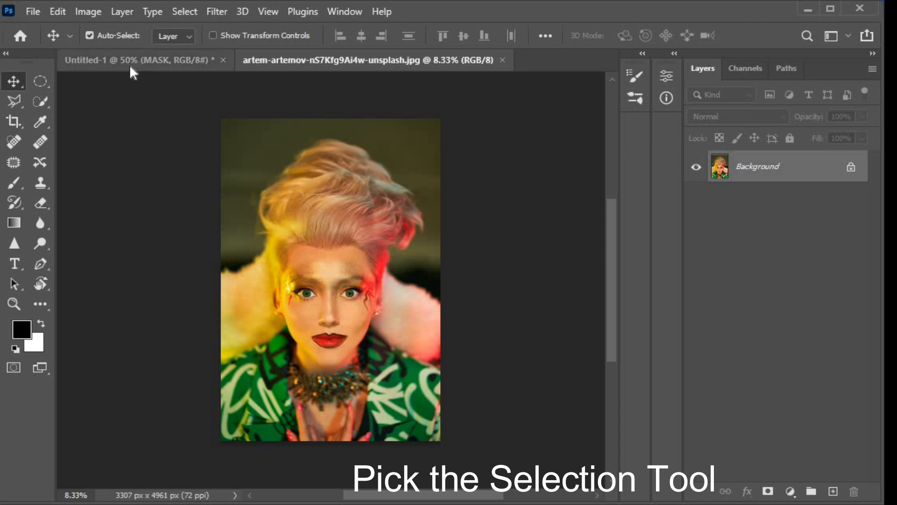
Step: Select the woman's face with an ellipse about 1583 by 2110 px and copy it into the Untitled-1 document
{"action": "left_click", "coordinate": [39, 79]}
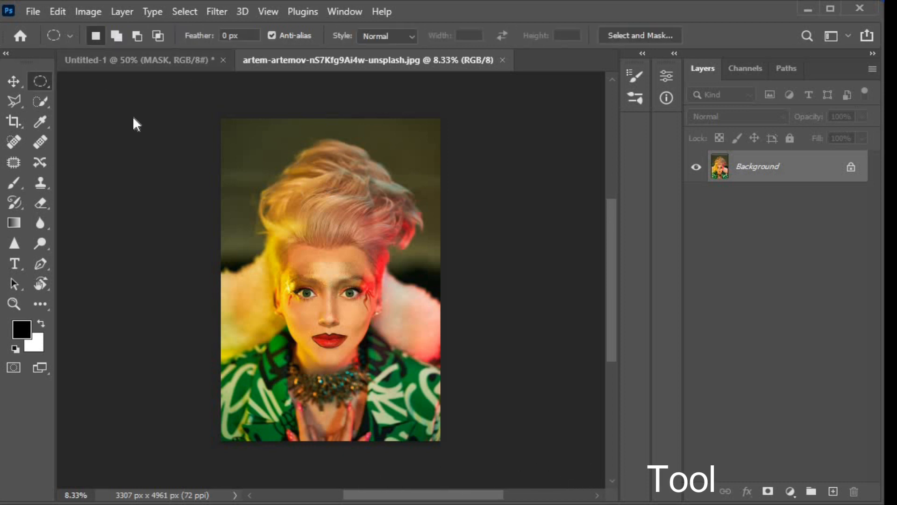
{"action": "left_click_drag", "start_coordinate": [292, 252], "coordinate": [380, 366]}
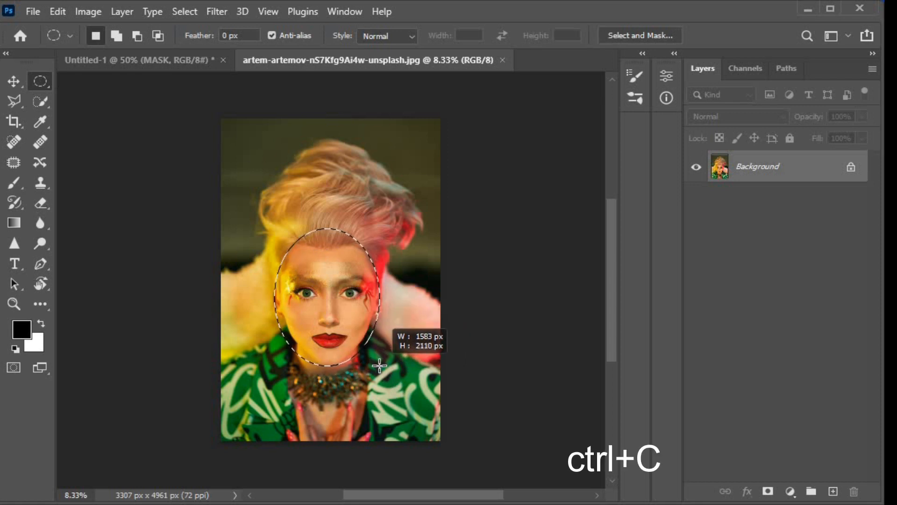
{"action": "left_click_drag", "start_coordinate": [379, 365], "coordinate": [379, 366]}
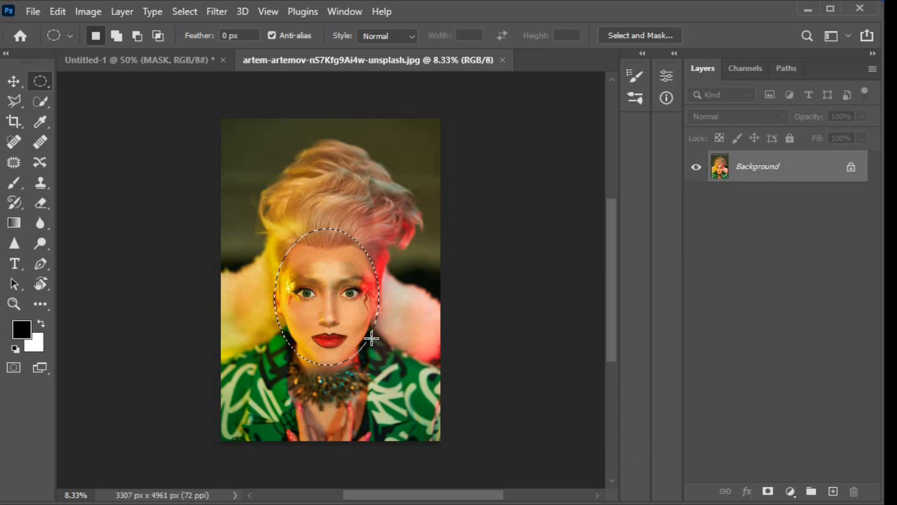
{"action": "left_click", "coordinate": [178, 61]}
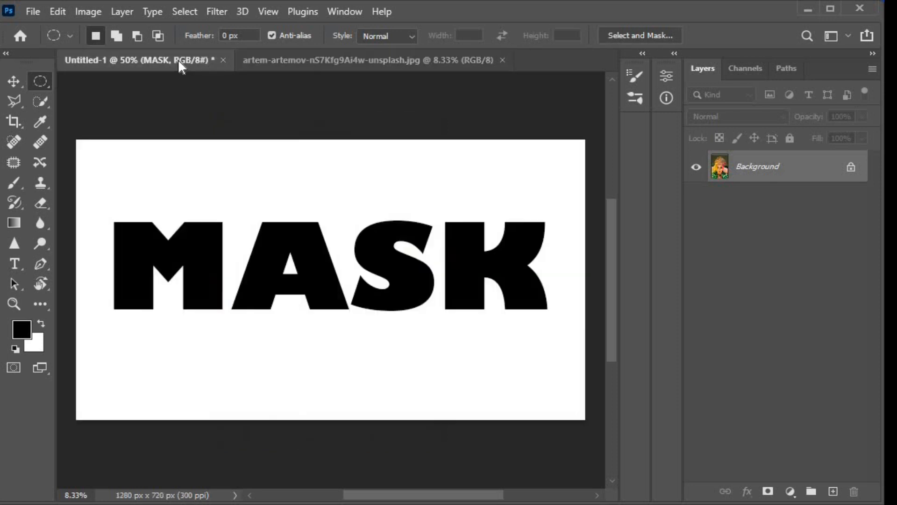
{"action": "key", "text": "ctrl+v"}
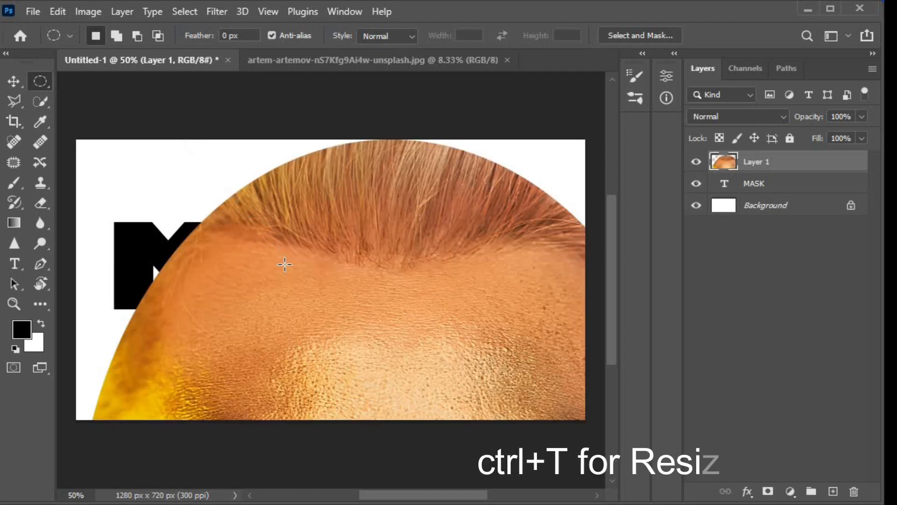
Step: Scale the pasted face to about 21% and place it so it covers the letter M
{"action": "key", "text": "ctrl+t"}
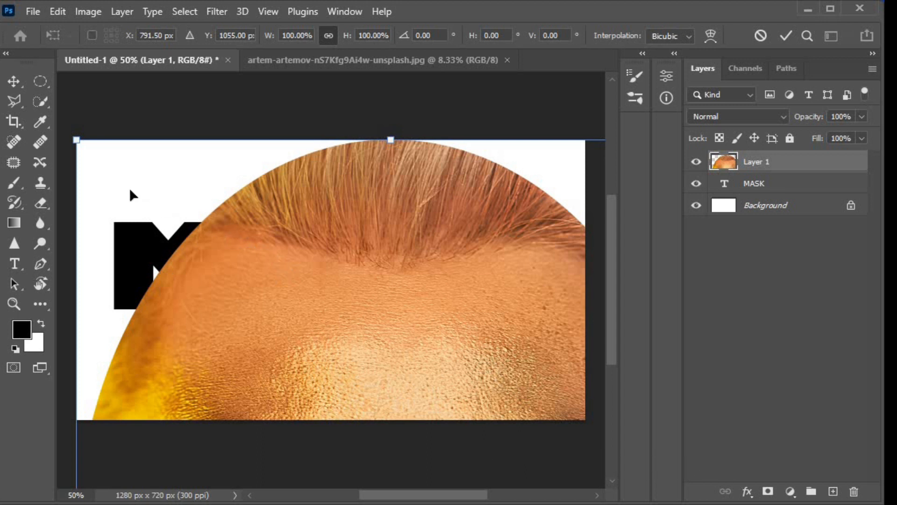
{"action": "left_click_drag", "start_coordinate": [76, 140], "coordinate": [262, 381]}
{"action": "left_click_drag", "start_coordinate": [359, 419], "coordinate": [220, 187]}
{"action": "left_click_drag", "start_coordinate": [124, 161], "coordinate": [210, 267]}
{"action": "left_click_drag", "start_coordinate": [262, 331], "coordinate": [158, 254]}
{"action": "left_click_drag", "start_coordinate": [192, 302], "coordinate": [242, 344]}
{"action": "left_click_drag", "start_coordinate": [199, 321], "coordinate": [199, 308]}
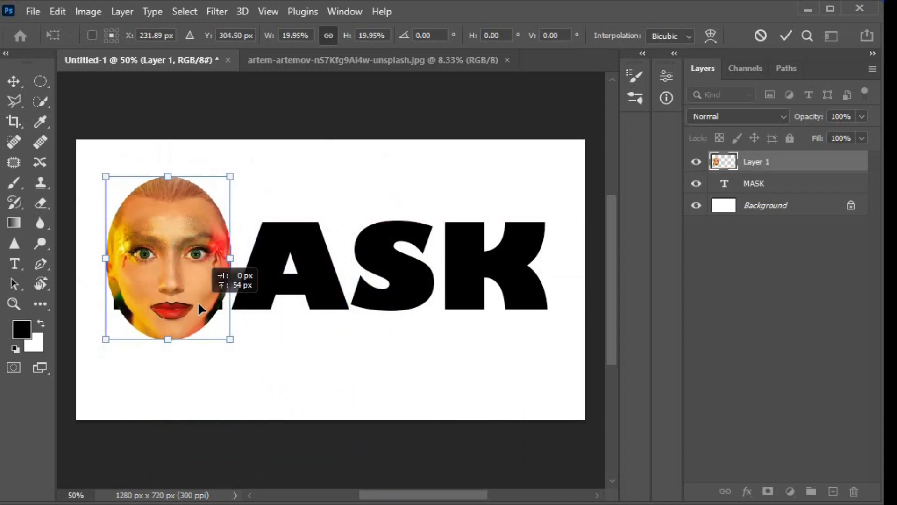
{"action": "left_click_drag", "start_coordinate": [230, 338], "coordinate": [235, 345]}
{"action": "left_click_drag", "start_coordinate": [105, 345], "coordinate": [103, 347]}
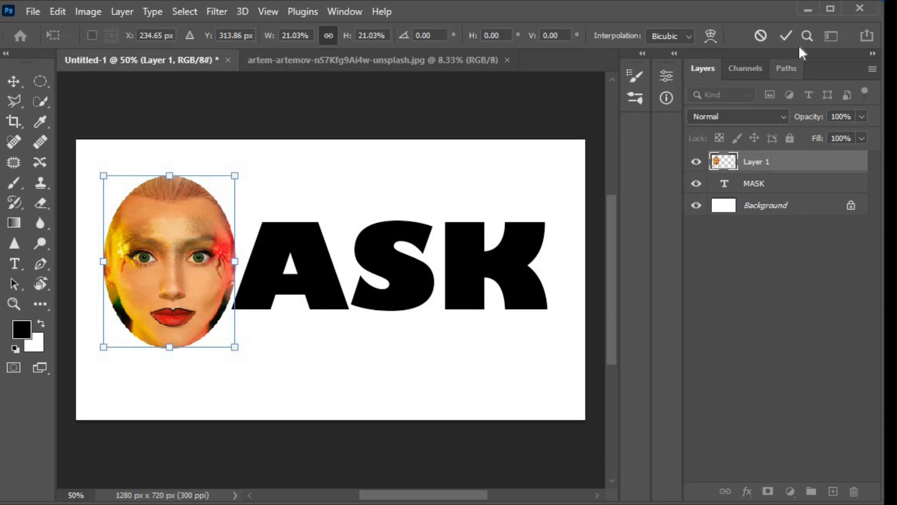
{"action": "left_click", "coordinate": [786, 35]}
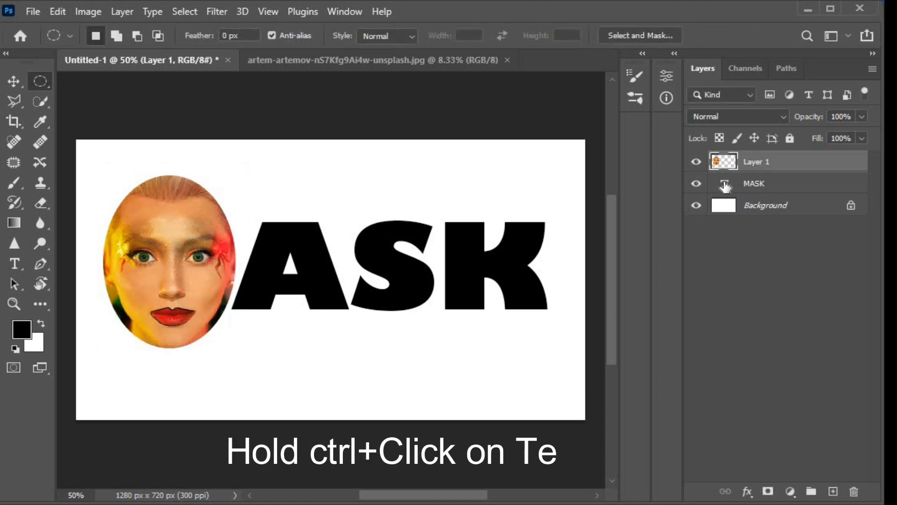
Step: Mask the face layer with the outline of the MASK text and close the source portrait
{"action": "left_click", "coordinate": [725, 184], "text": "ctrl"}
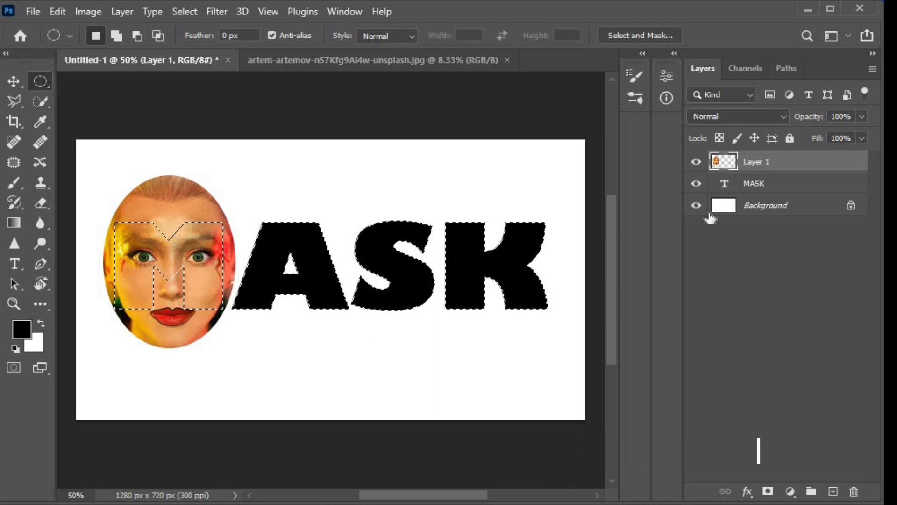
{"action": "left_click", "coordinate": [768, 492]}
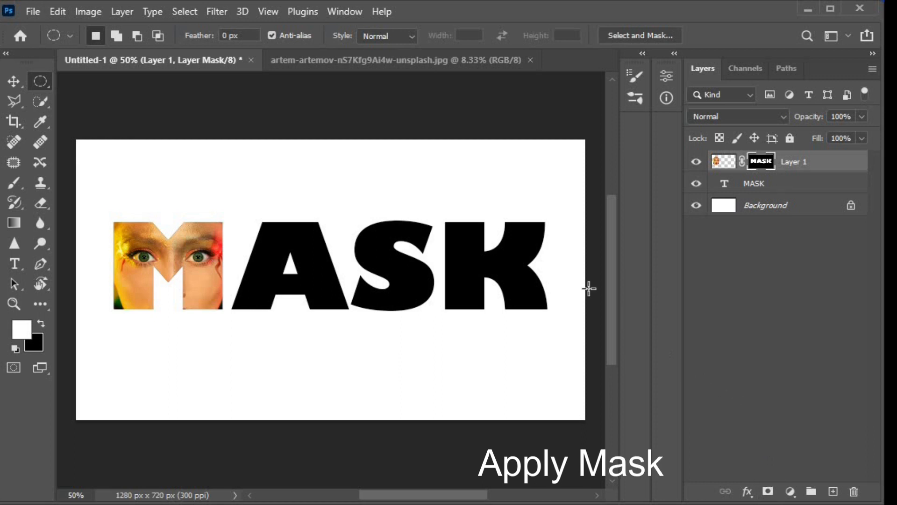
{"action": "left_click", "coordinate": [362, 62]}
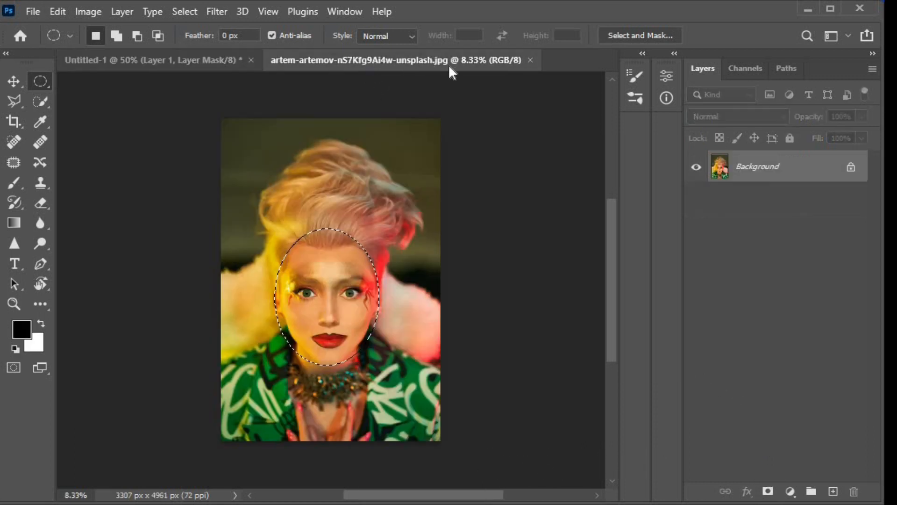
{"action": "left_click", "coordinate": [530, 59]}
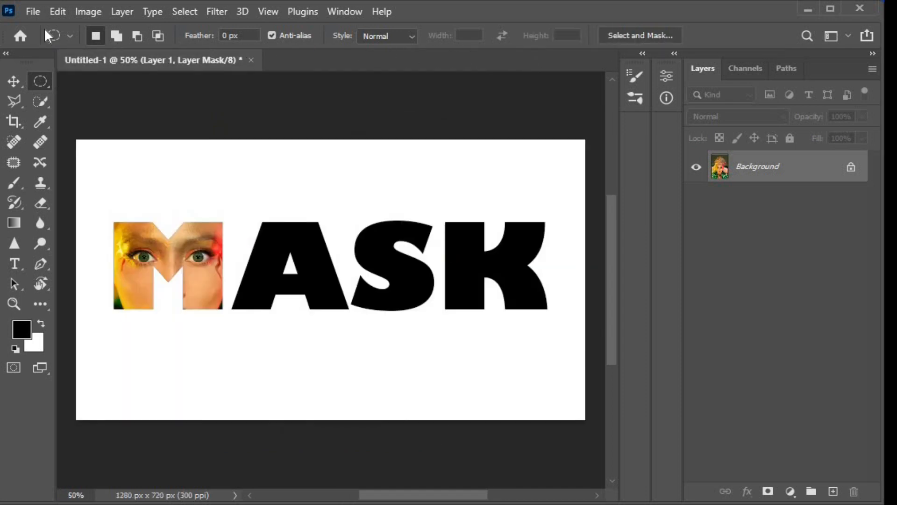
Step: Open the image Create, showing a face covered by a bandana, from the pixel images folder
{"action": "left_click", "coordinate": [33, 10]}
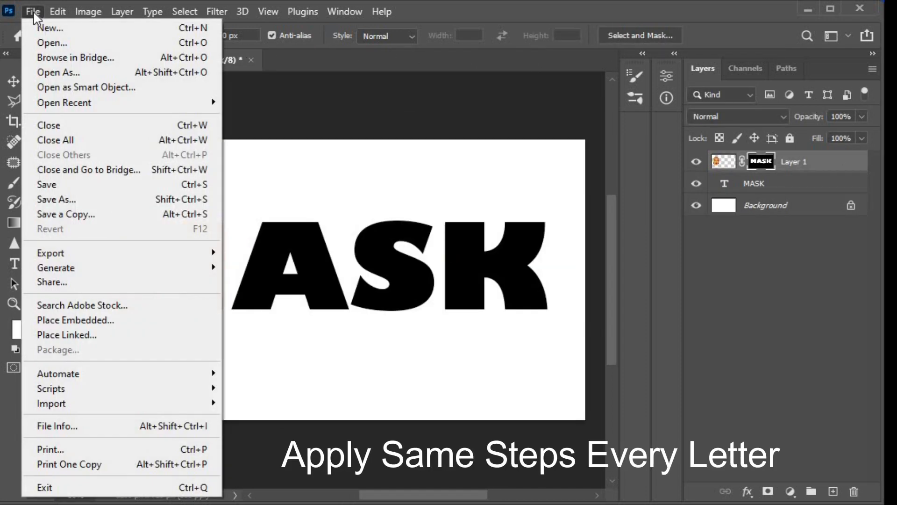
{"action": "left_click", "coordinate": [93, 43]}
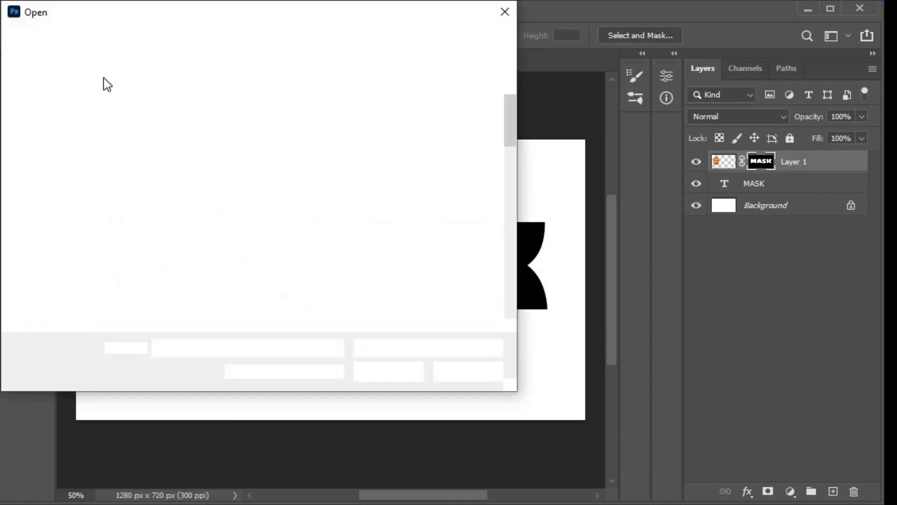
{"action": "left_click", "coordinate": [357, 114]}
{"action": "left_click", "coordinate": [396, 366]}
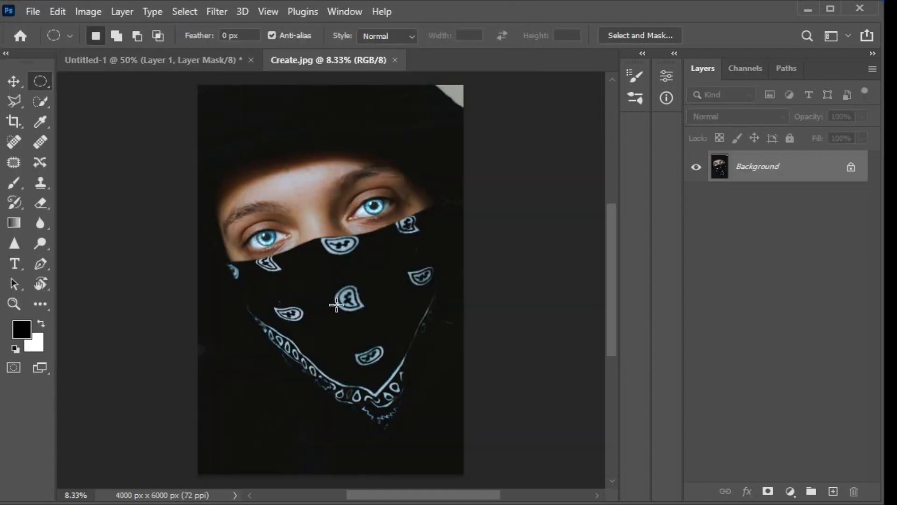
Step: Select the bandana-covered head with a tall ellipse and copy it into the Untitled-1 document
{"action": "left_click_drag", "start_coordinate": [215, 95], "coordinate": [450, 417]}
{"action": "left_click", "coordinate": [148, 60]}
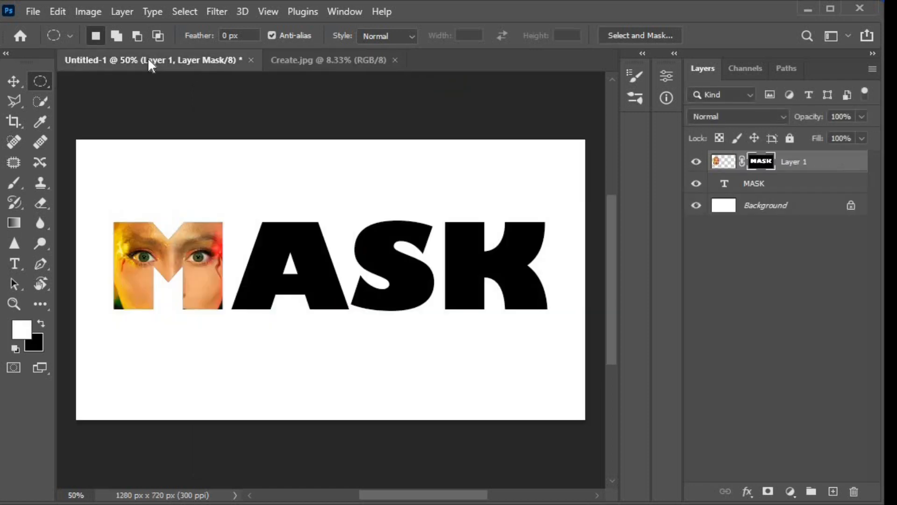
{"action": "key", "text": "ctrl+v"}
Step: Scale the pasted bandana head to about 8.8% and position it over the letter A
{"action": "key", "text": "ctrl+t"}
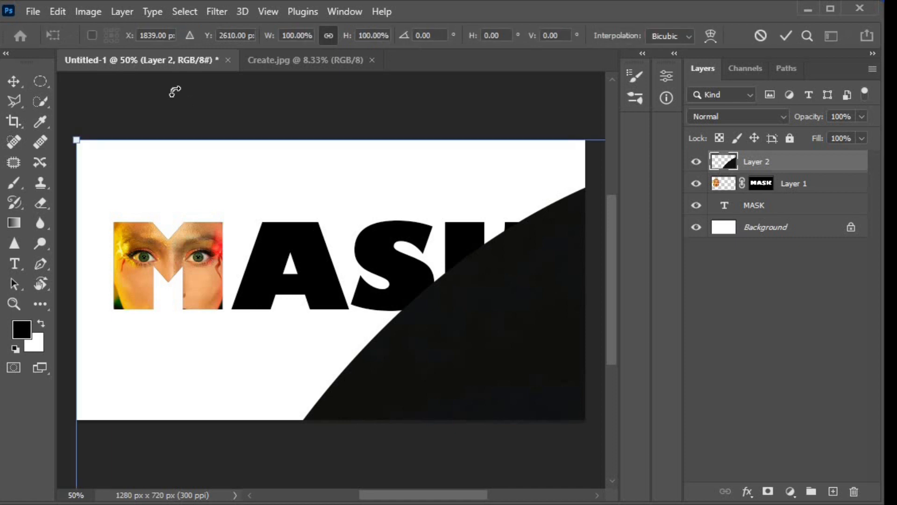
{"action": "left_click_drag", "start_coordinate": [73, 139], "coordinate": [282, 315]}
{"action": "left_click_drag", "start_coordinate": [315, 373], "coordinate": [274, 271]}
{"action": "left_click_drag", "start_coordinate": [315, 312], "coordinate": [367, 360]}
{"action": "left_click_drag", "start_coordinate": [330, 311], "coordinate": [317, 307]}
{"action": "left_click_drag", "start_coordinate": [340, 360], "coordinate": [353, 376]}
{"action": "left_click", "coordinate": [786, 36]}
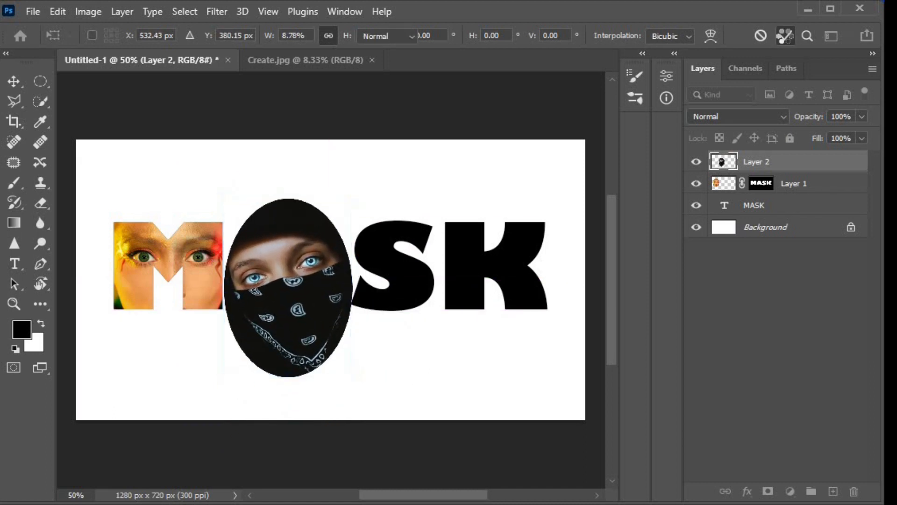
Step: Mask the bandana head layer with the outline of the MASK text and close Create.jpg
{"action": "left_click", "coordinate": [724, 205], "text": "ctrl"}
{"action": "left_click", "coordinate": [768, 491]}
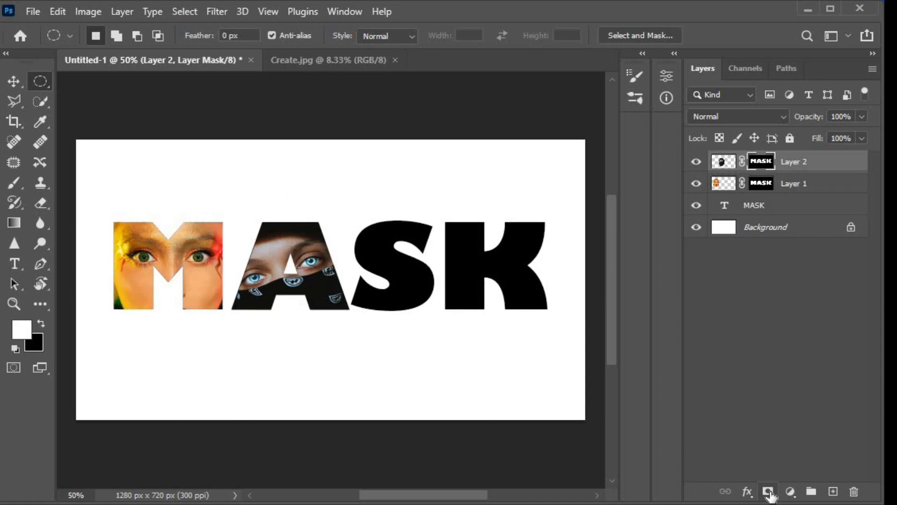
{"action": "left_click", "coordinate": [396, 59]}
Step: Open the portrait of the dark-haired woman in the red jacket from the pixel images folder
{"action": "left_click", "coordinate": [33, 12]}
{"action": "left_click", "coordinate": [43, 43]}
{"action": "scroll", "coordinate": [511, 138], "scroll_direction": "down", "scroll_amount": 5}
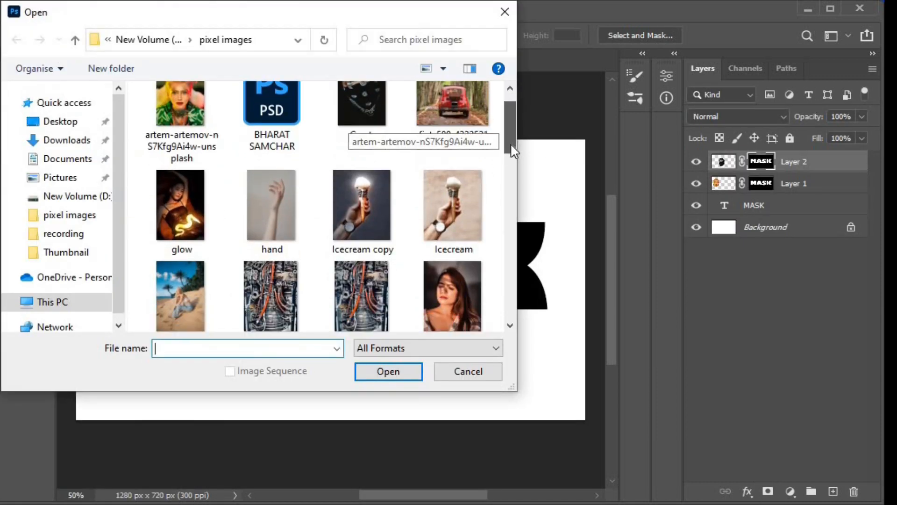
{"action": "left_click", "coordinate": [452, 181]}
{"action": "left_click", "coordinate": [388, 371]}
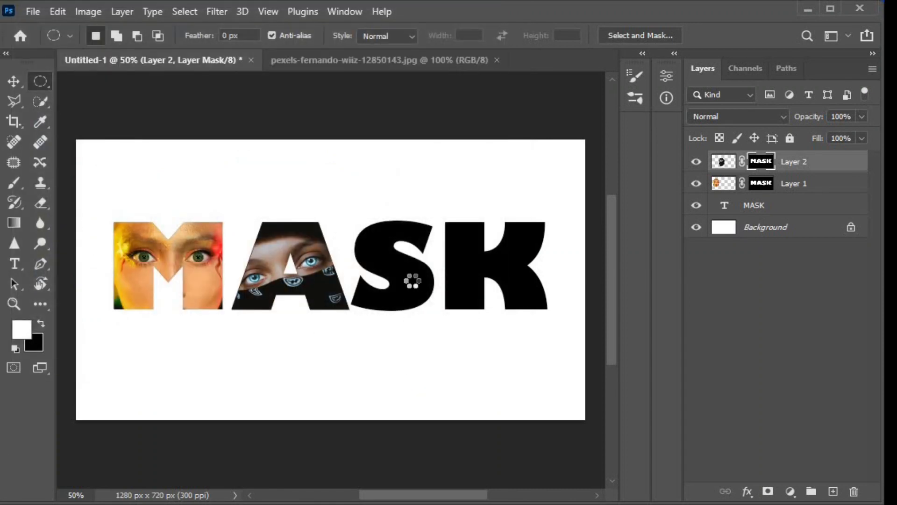
Step: Select the dark-haired woman's face with an elliptical selection and copy it into the Untitled-1 document
{"action": "left_click_drag", "start_coordinate": [275, 157], "coordinate": [389, 311]}
{"action": "key", "text": "ctrl+c"}
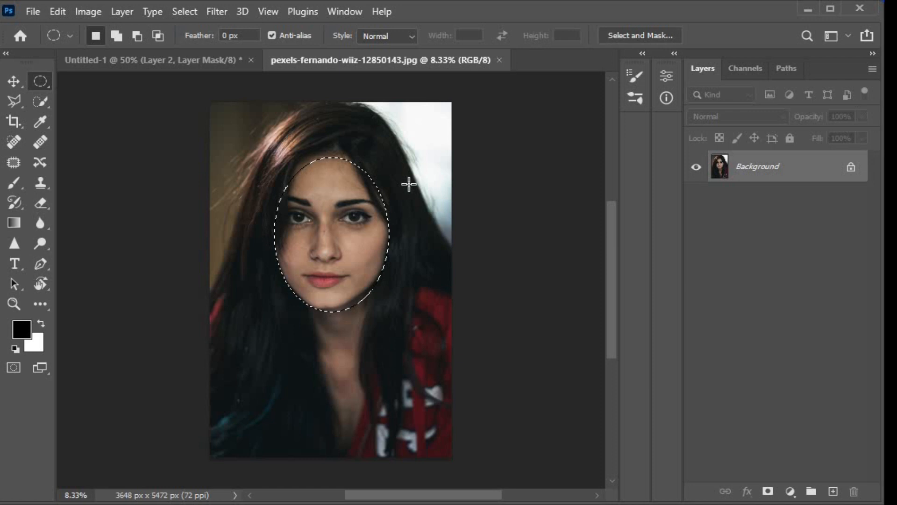
{"action": "left_click", "coordinate": [200, 57]}
{"action": "key", "text": "ctrl+v"}
Step: Scale the pasted face down over the letter S and mask it with the outline of the MASK text
{"action": "key", "text": "ctrl+t"}
{"action": "left_click_drag", "start_coordinate": [75, 138], "coordinate": [297, 290]}
{"action": "left_click_drag", "start_coordinate": [359, 372], "coordinate": [403, 287]}
{"action": "left_click", "coordinate": [785, 37]}
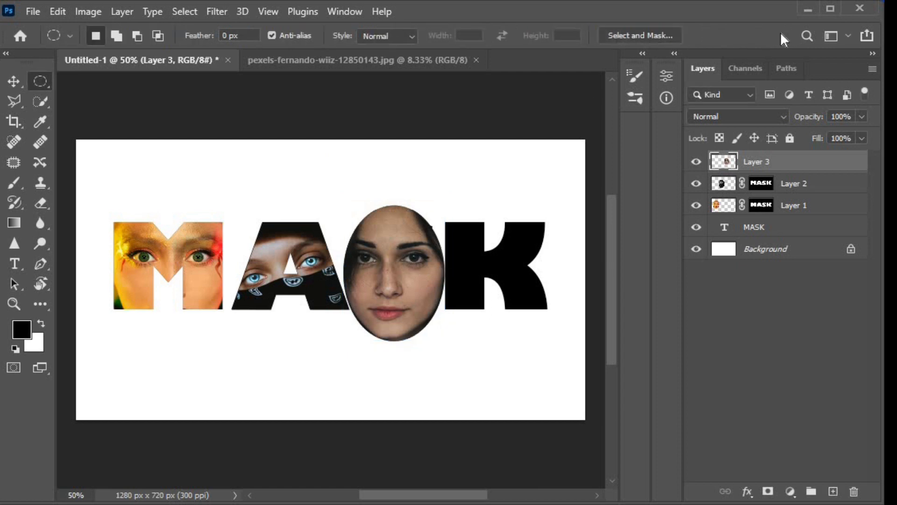
{"action": "left_click", "coordinate": [724, 228], "text": "ctrl"}
{"action": "left_click", "coordinate": [768, 491]}
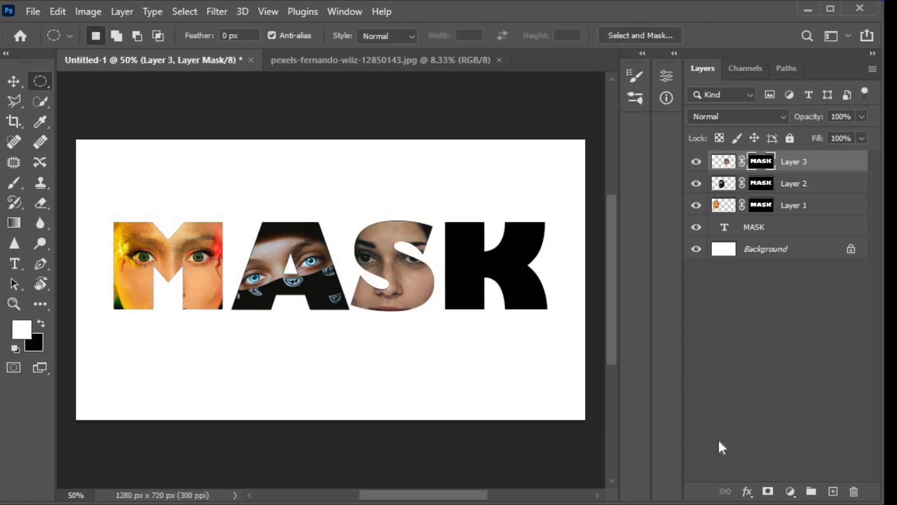
Step: Close the red-jacket portrait and open pexels-koolshooters-8989452 from the pixel images folder
{"action": "left_click", "coordinate": [416, 59]}
{"action": "key", "text": "ctrl+Tab"}
{"action": "left_click", "coordinate": [33, 11]}
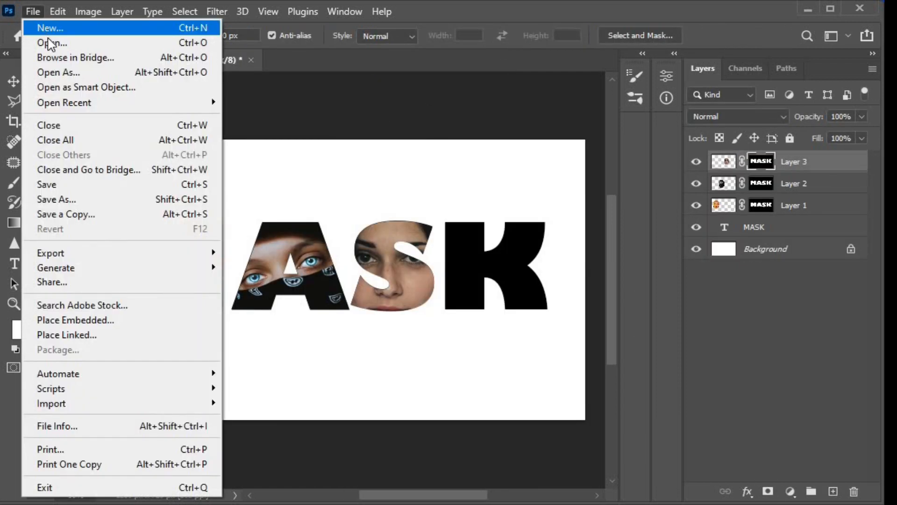
{"action": "left_click", "coordinate": [40, 42]}
{"action": "scroll", "coordinate": [510, 151], "scroll_direction": "down", "scroll_amount": 10}
{"action": "left_click", "coordinate": [192, 261]}
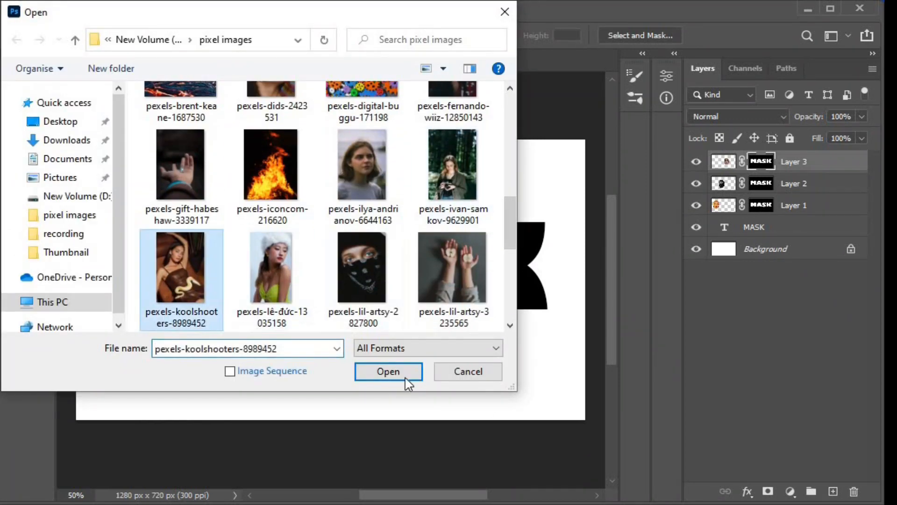
{"action": "left_click", "coordinate": [388, 371]}
Step: Select the face of the woman with the snake using an elliptical selection and copy it into the Untitled-1 document
{"action": "left_click_drag", "start_coordinate": [308, 178], "coordinate": [349, 261]}
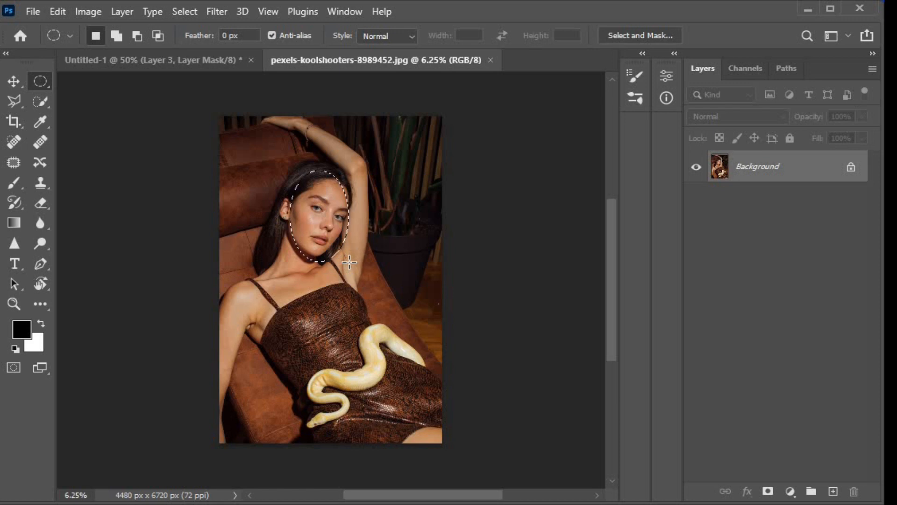
{"action": "key", "text": "ctrl+c"}
{"action": "left_click", "coordinate": [218, 58]}
{"action": "key", "text": "ctrl+v"}
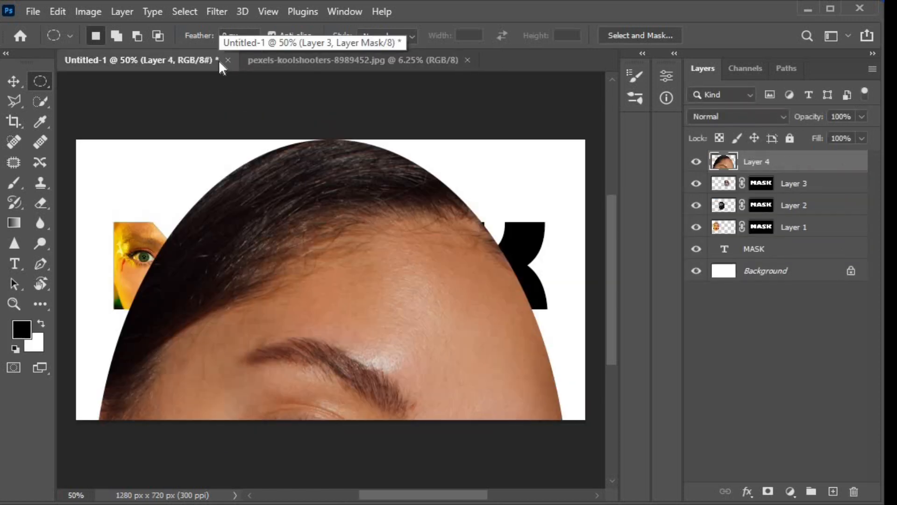
Step: Scale the pasted face down over the letter K and mask it with the outline of the MASK text
{"action": "key", "text": "ctrl+t"}
{"action": "left_click_drag", "start_coordinate": [97, 145], "coordinate": [237, 363]}
{"action": "left_click_drag", "start_coordinate": [349, 381], "coordinate": [508, 181]}
{"action": "left_click_drag", "start_coordinate": [583, 161], "coordinate": [528, 247]}
{"action": "left_click_drag", "start_coordinate": [491, 312], "coordinate": [475, 265]}
{"action": "left_click_drag", "start_coordinate": [513, 324], "coordinate": [535, 340]}
{"action": "left_click_drag", "start_coordinate": [493, 322], "coordinate": [491, 300]}
{"action": "left_click_drag", "start_coordinate": [525, 322], "coordinate": [573, 362]}
{"action": "left_click_drag", "start_coordinate": [431, 369], "coordinate": [436, 360]}
{"action": "left_click", "coordinate": [785, 37]}
{"action": "left_click", "coordinate": [725, 251], "text": "ctrl"}
{"action": "left_click", "coordinate": [767, 491]}
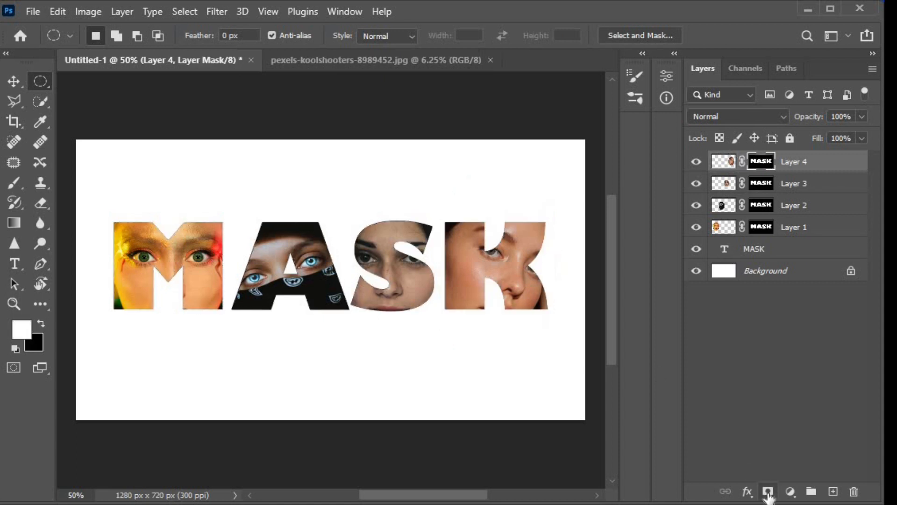
Step: Delete the MASK text layer beneath the four masked face layers
{"action": "left_click", "coordinate": [13, 82]}
{"action": "left_click", "coordinate": [749, 248]}
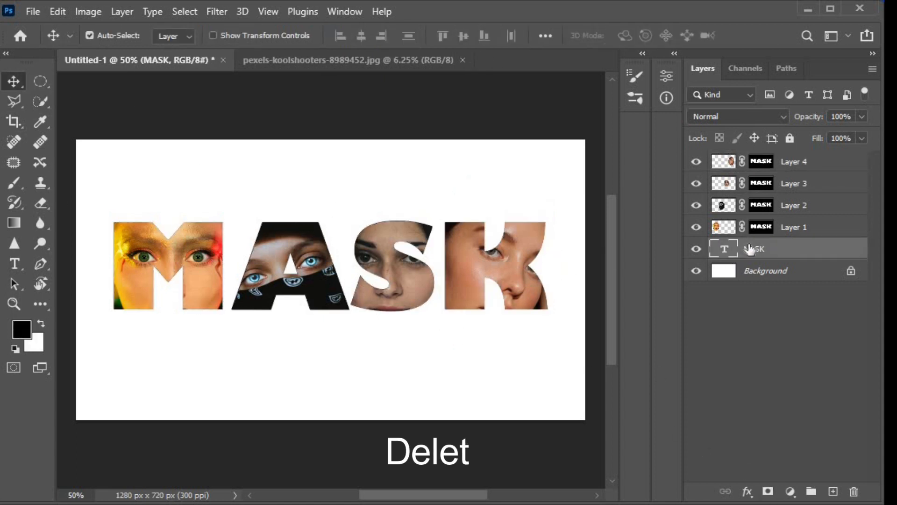
{"action": "left_click", "coordinate": [854, 491]}
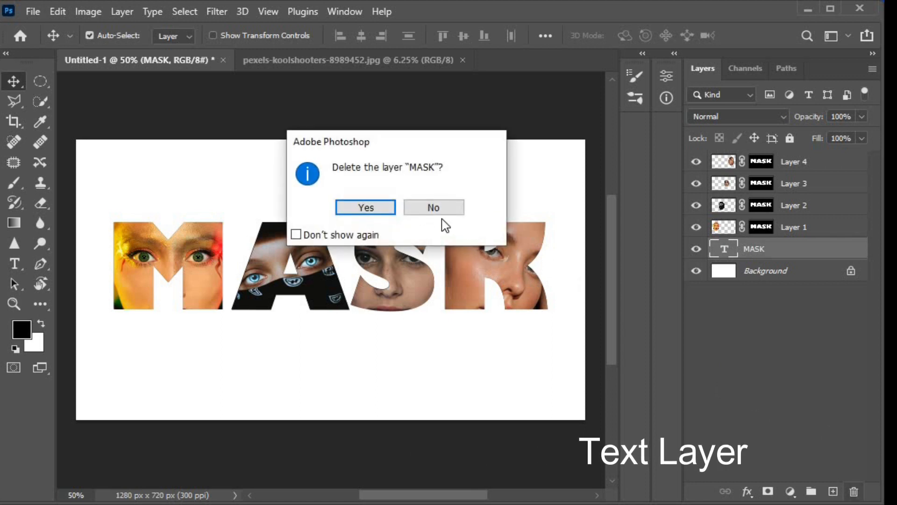
{"action": "left_click", "coordinate": [388, 208]}
Step: Move the four photo-filled letters closer together at staggered heights, with the S raised and the A lowered
{"action": "left_click_drag", "start_coordinate": [404, 281], "coordinate": [404, 251]}
{"action": "mouse_move", "coordinate": [279, 248]}
{"action": "left_mouse_down"}
{"action": "mouse_move", "coordinate": [270, 220]}
{"action": "mouse_move", "coordinate": [291, 255]}
{"action": "left_mouse_up"}
{"action": "left_click_drag", "start_coordinate": [206, 268], "coordinate": [232, 250]}
{"action": "left_click_drag", "start_coordinate": [394, 253], "coordinate": [386, 253]}
{"action": "left_click_drag", "start_coordinate": [469, 271], "coordinate": [452, 260]}
{"action": "mouse_move", "coordinate": [240, 259]}
{"action": "left_mouse_down"}
{"action": "mouse_move", "coordinate": [260, 260]}
{"action": "mouse_move", "coordinate": [249, 259]}
{"action": "left_mouse_up"}
Step: Fill the Background layer with a radial light-blue-to-pink gradient spreading outward from behind the letters
{"action": "left_click", "coordinate": [775, 256]}
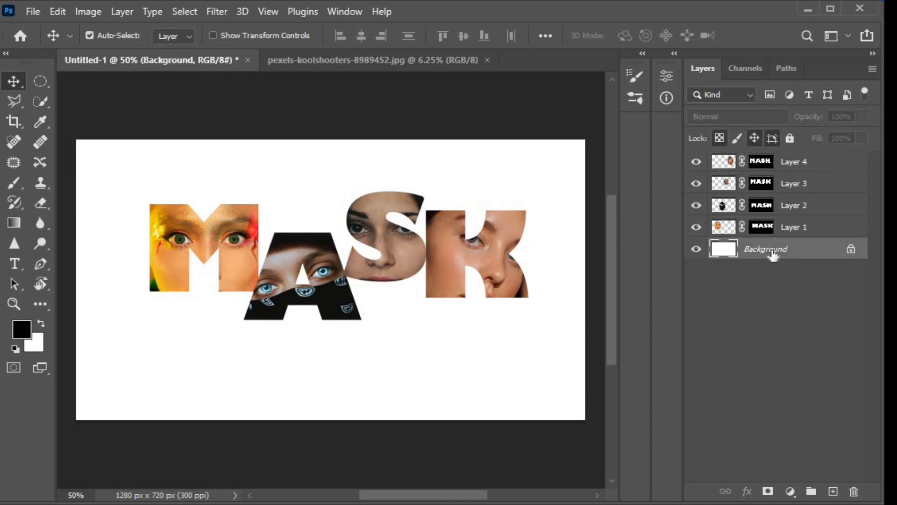
{"action": "left_click", "coordinate": [14, 222]}
{"action": "left_click", "coordinate": [149, 36]}
{"action": "left_click", "coordinate": [109, 37]}
{"action": "left_click", "coordinate": [430, 168]}
{"action": "scroll", "coordinate": [676, 142], "scroll_direction": "down", "scroll_amount": 1}
{"action": "left_click", "coordinate": [627, 125]}
{"action": "left_click", "coordinate": [730, 85]}
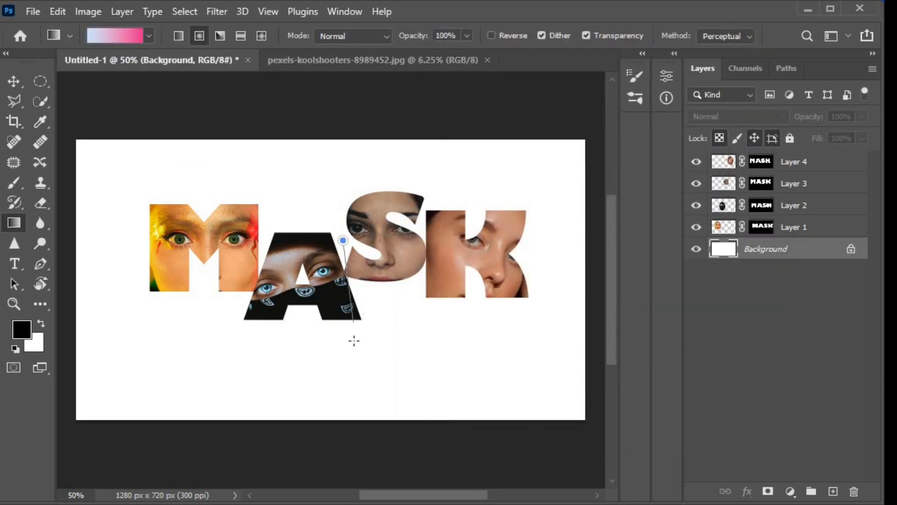
{"action": "left_click_drag", "start_coordinate": [349, 308], "coordinate": [344, 415]}
Step: Merge Layer 1 through Layer 4 and the Background into a single layer
{"action": "left_click", "coordinate": [785, 161]}
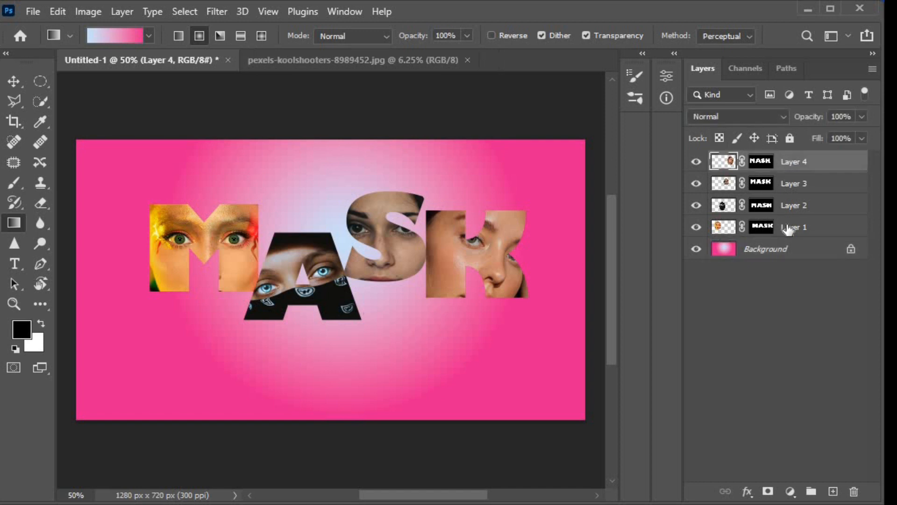
{"action": "left_click", "coordinate": [790, 249], "text": "shift"}
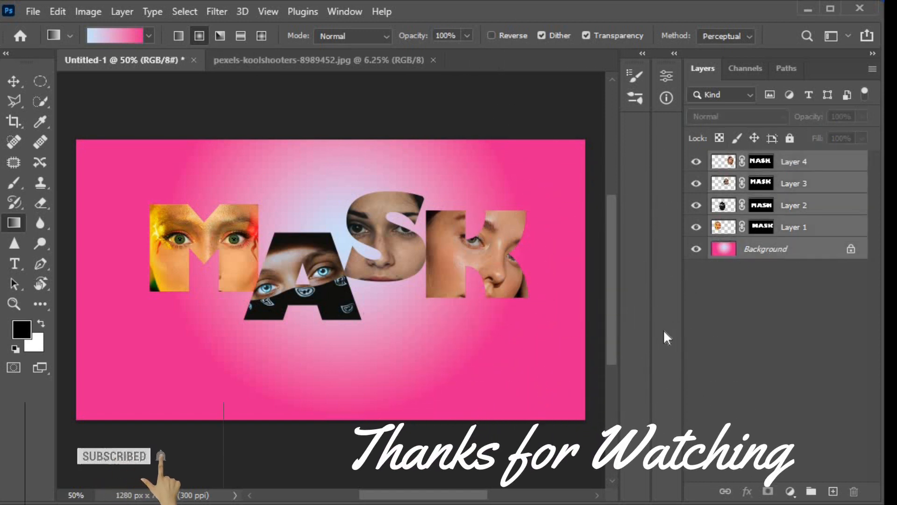
{"action": "key", "text": "ctrl+e"}
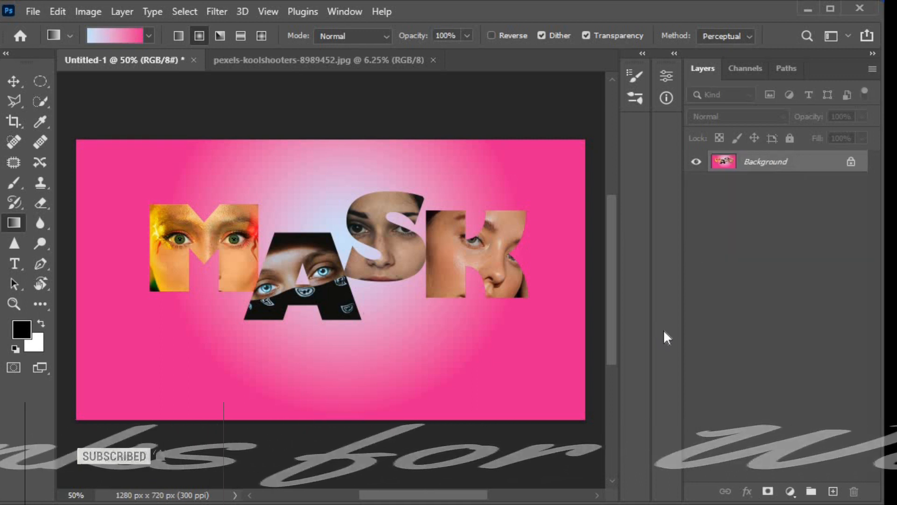